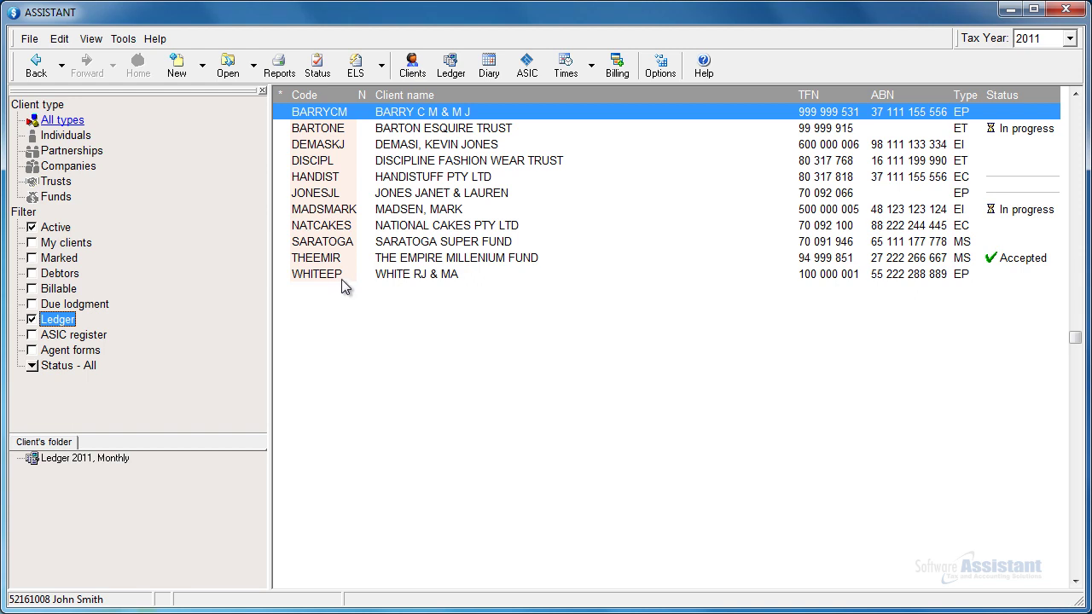
Remove the Ledger filter from the client list and enable ledger maintenance for ALL EQUIPMENT CO (NSW) PTY LTD
click(33, 319)
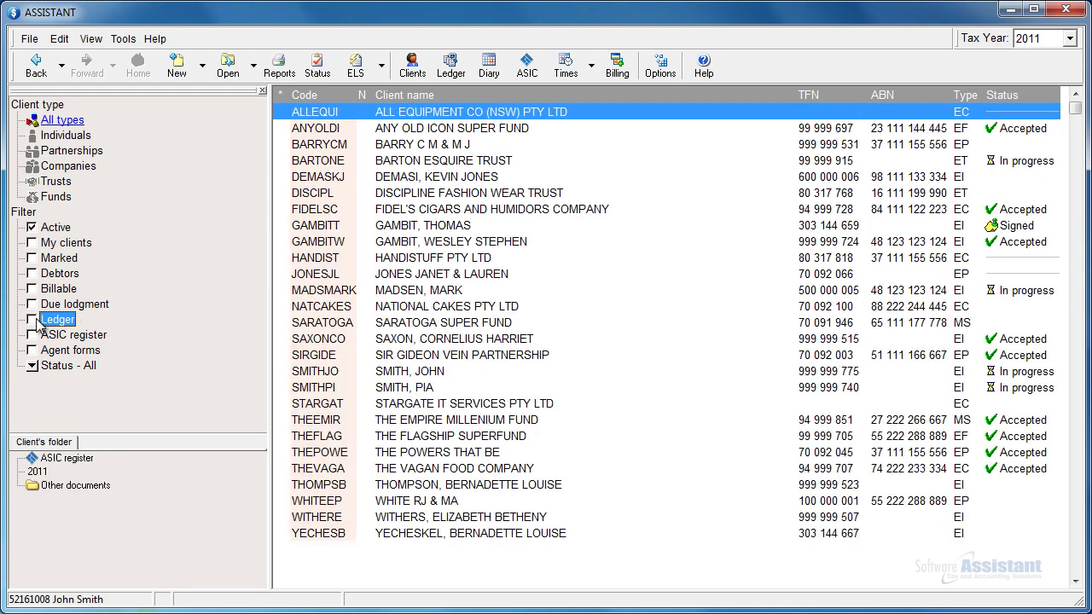
click(409, 81)
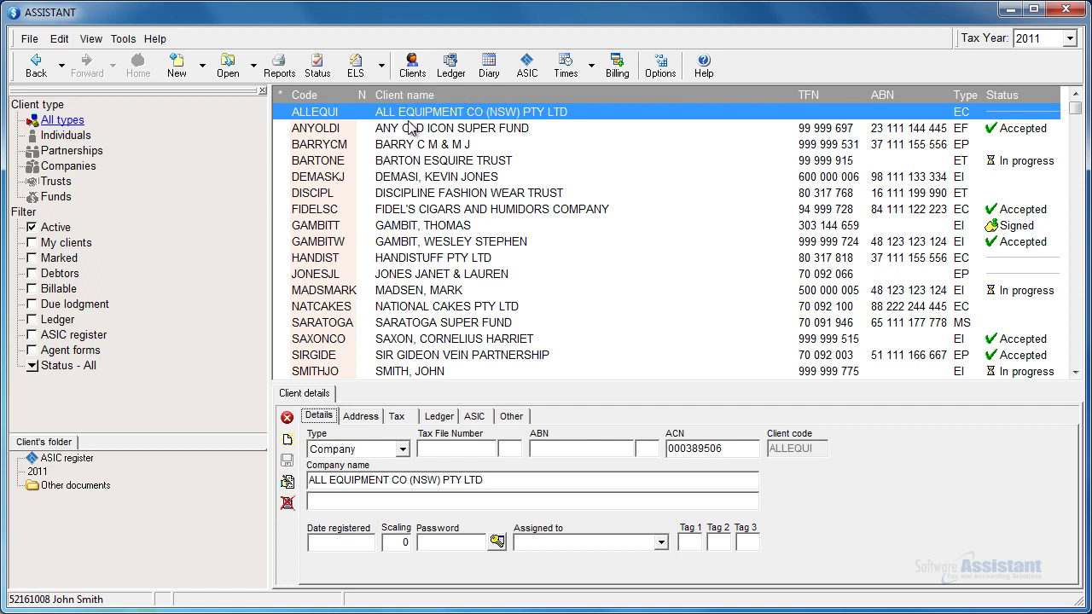
click(439, 418)
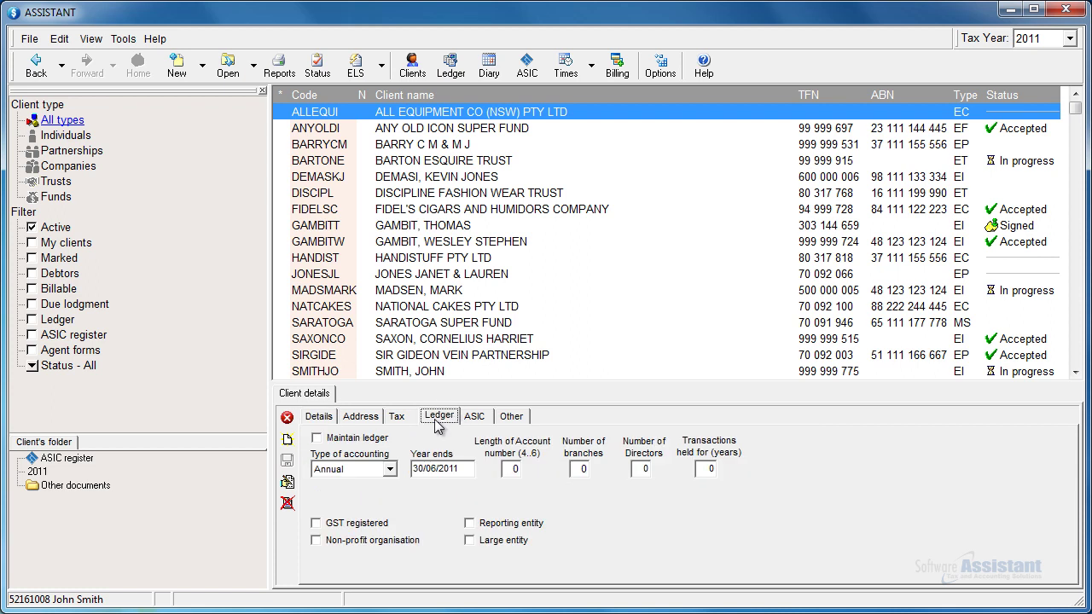
click(380, 439)
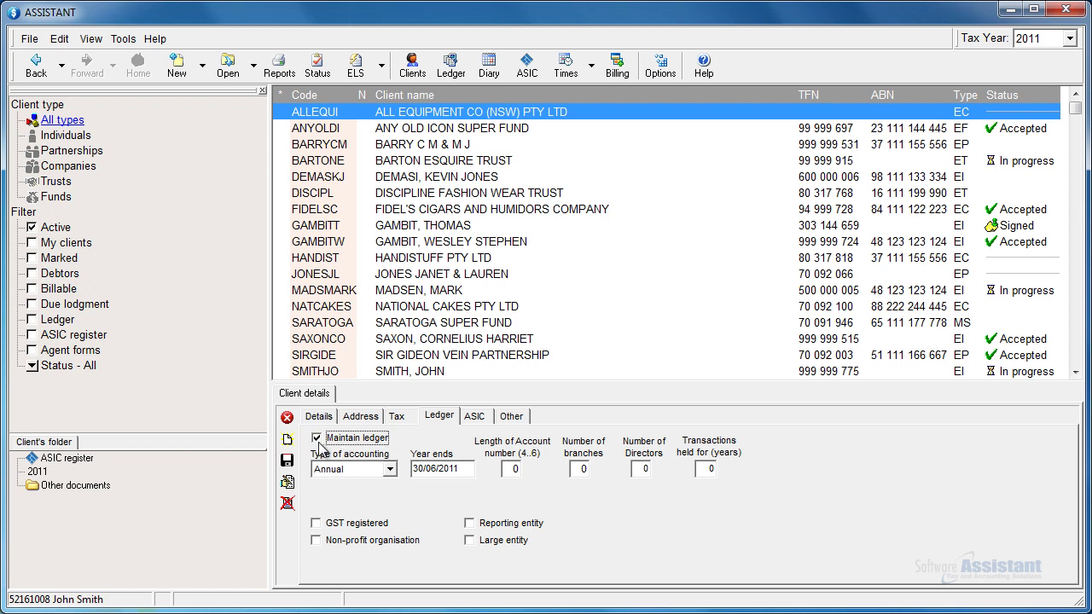
Set the client's type of accounting to Quarterly and the year end to 30/06/2012
click(342, 470)
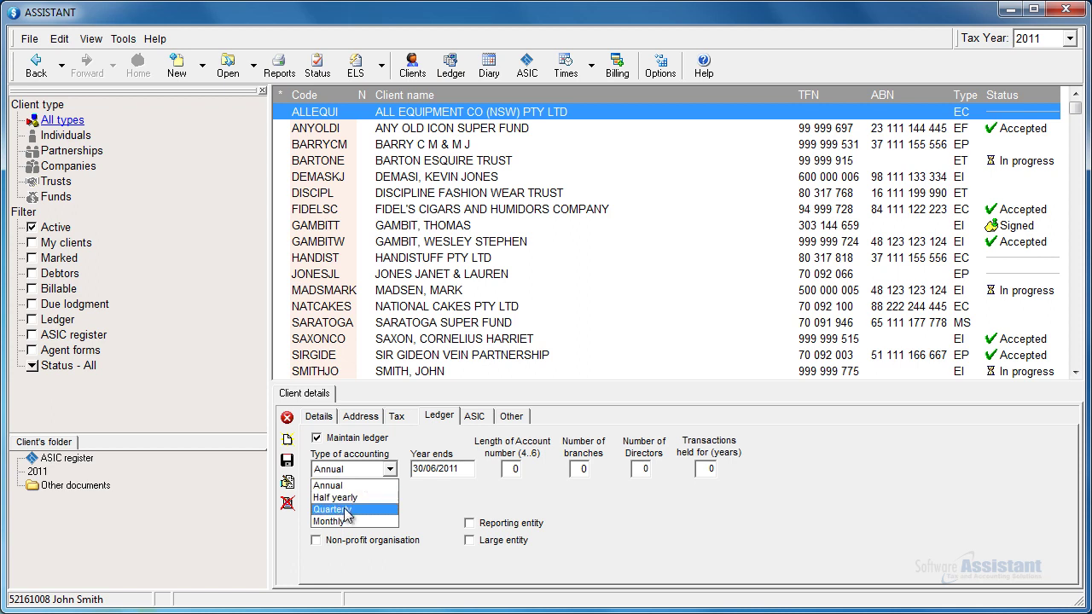
click(345, 510)
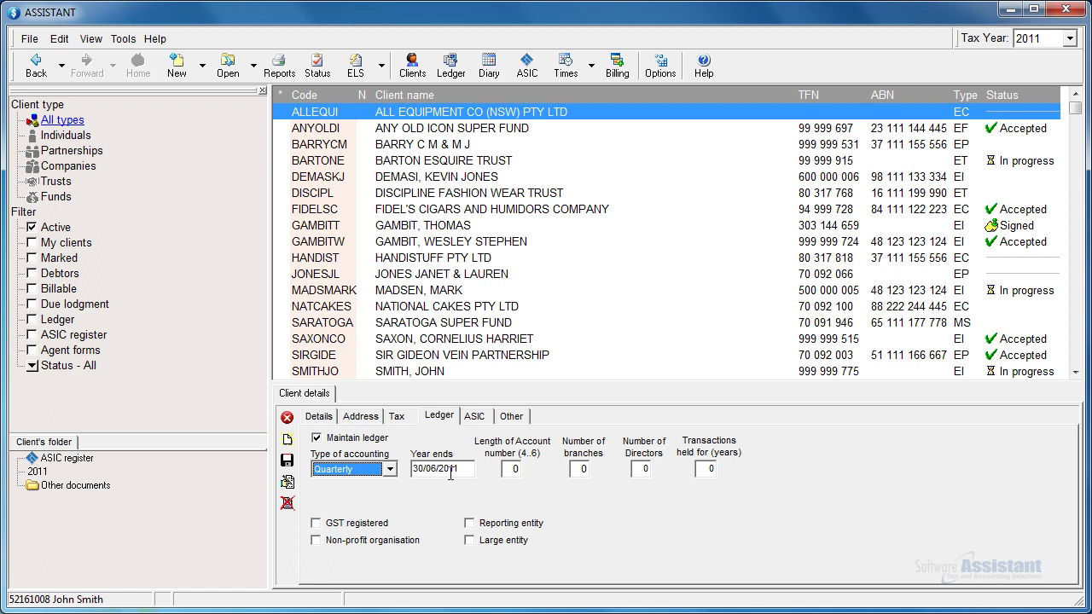
click(463, 468)
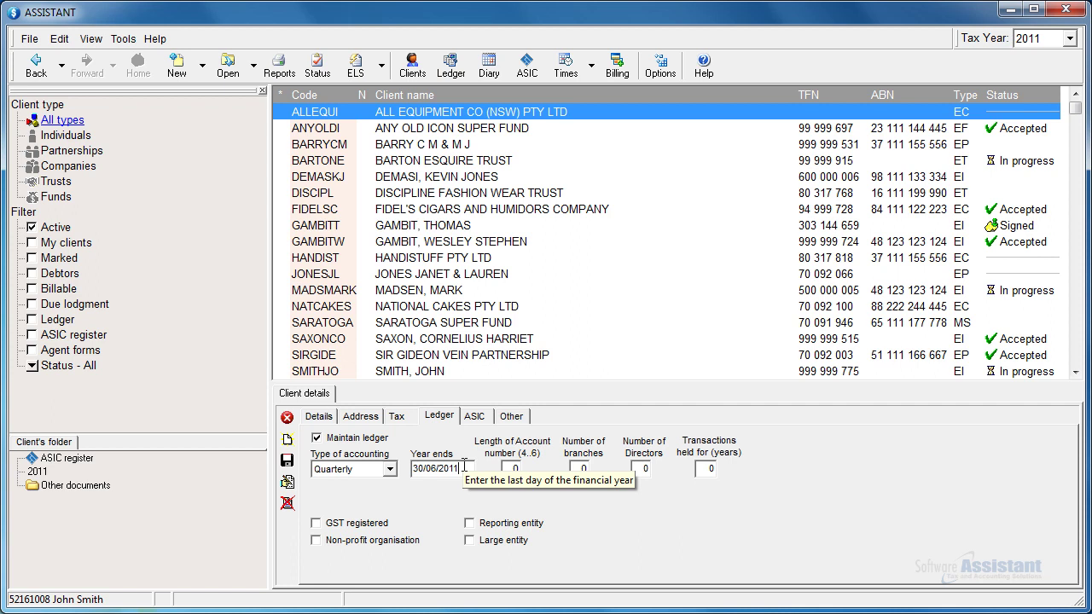
key(BackSpace)
text(2)
Set the length of the ledger's account numbers to 4
click(512, 468)
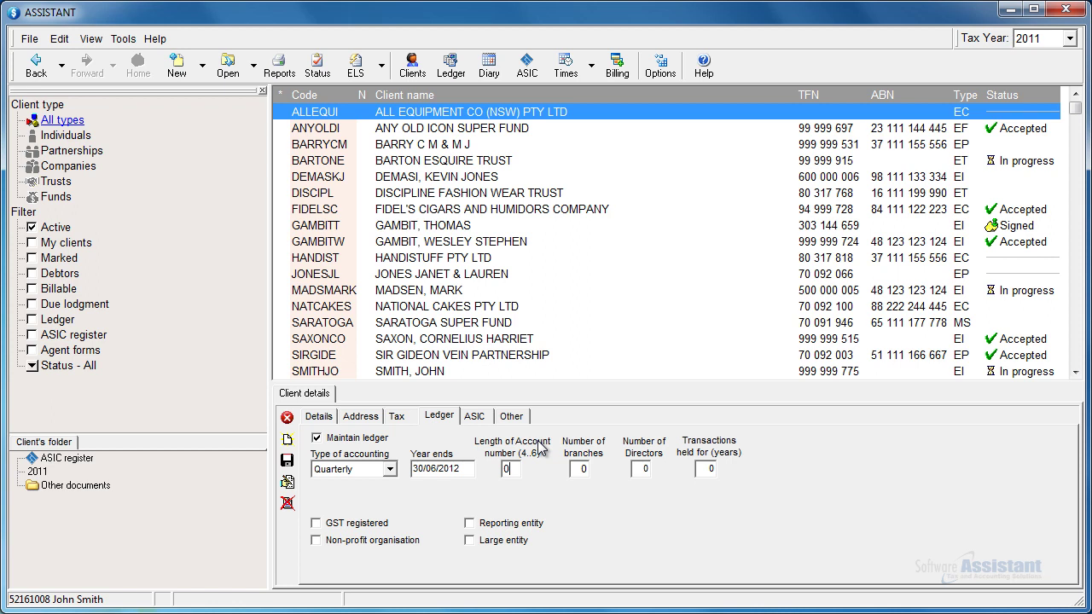
key(BackSpace)
text(4)
click(642, 469)
click(580, 469)
click(324, 524)
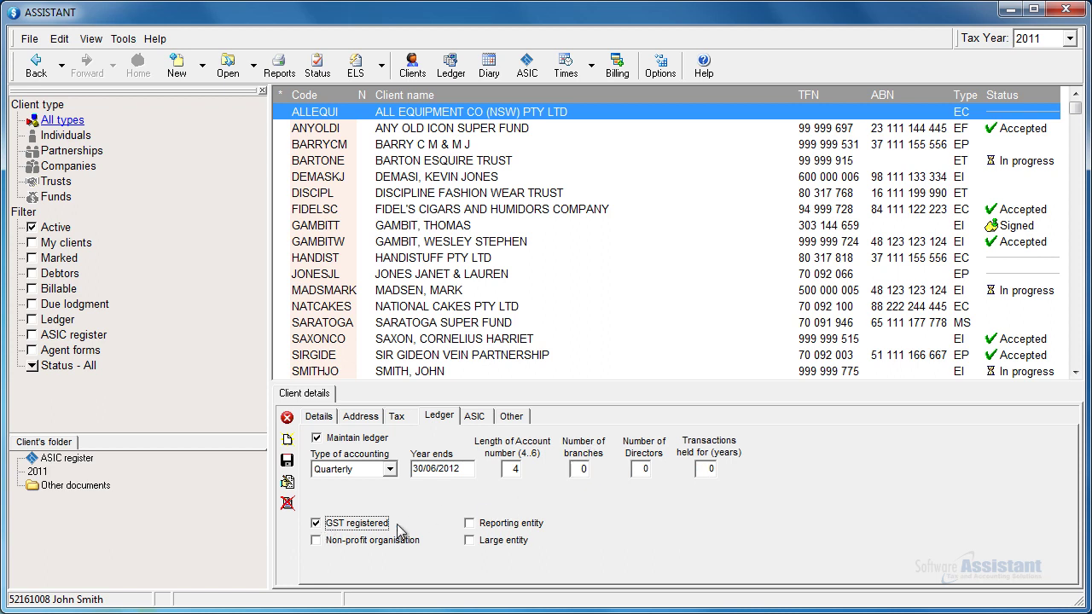
click(338, 529)
click(339, 529)
click(483, 529)
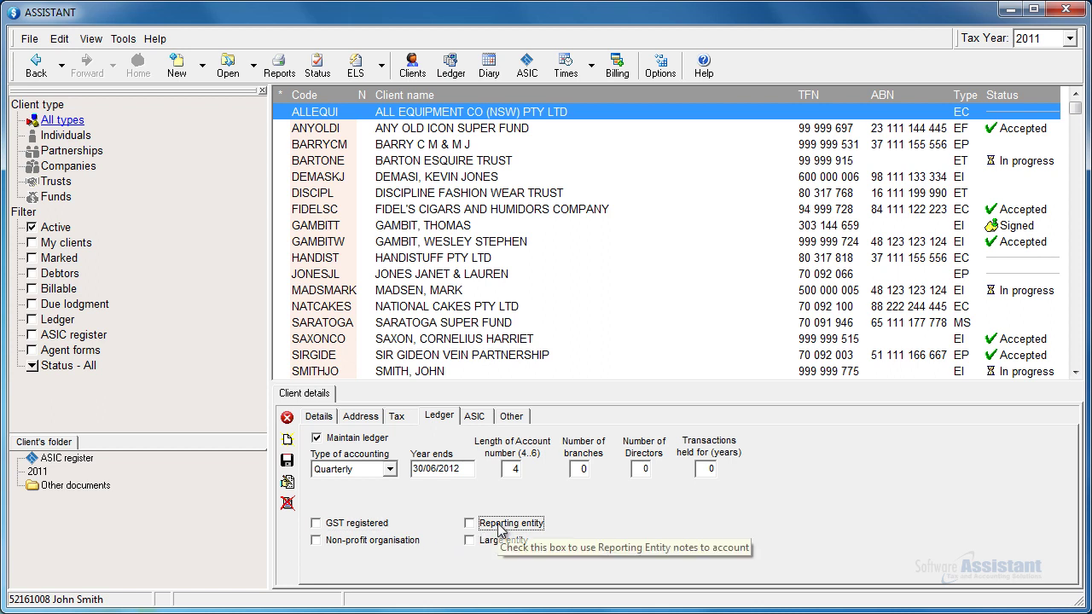
click(499, 541)
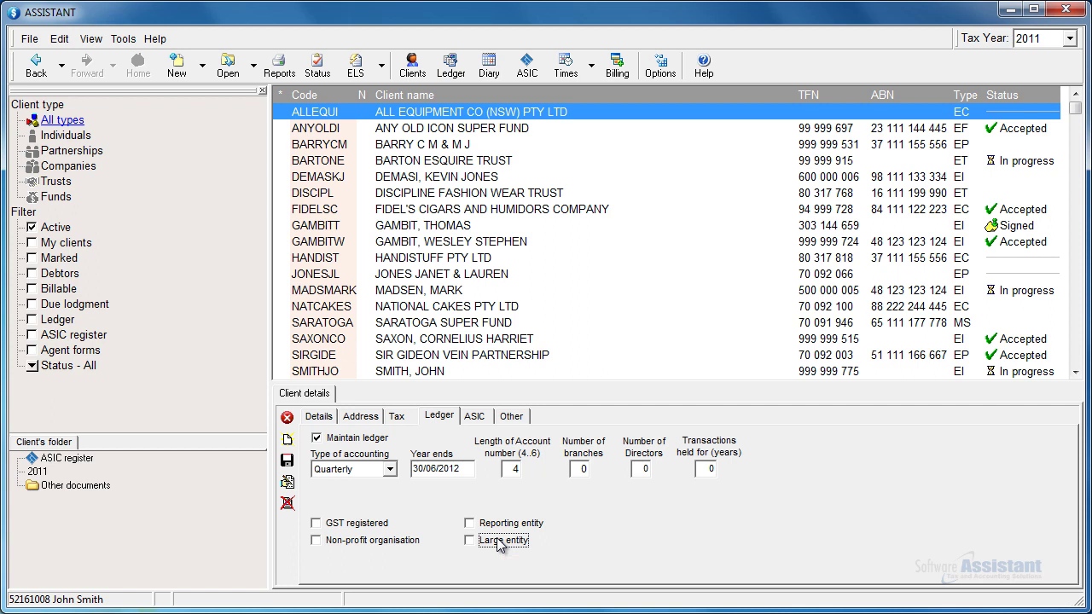
click(406, 543)
click(406, 545)
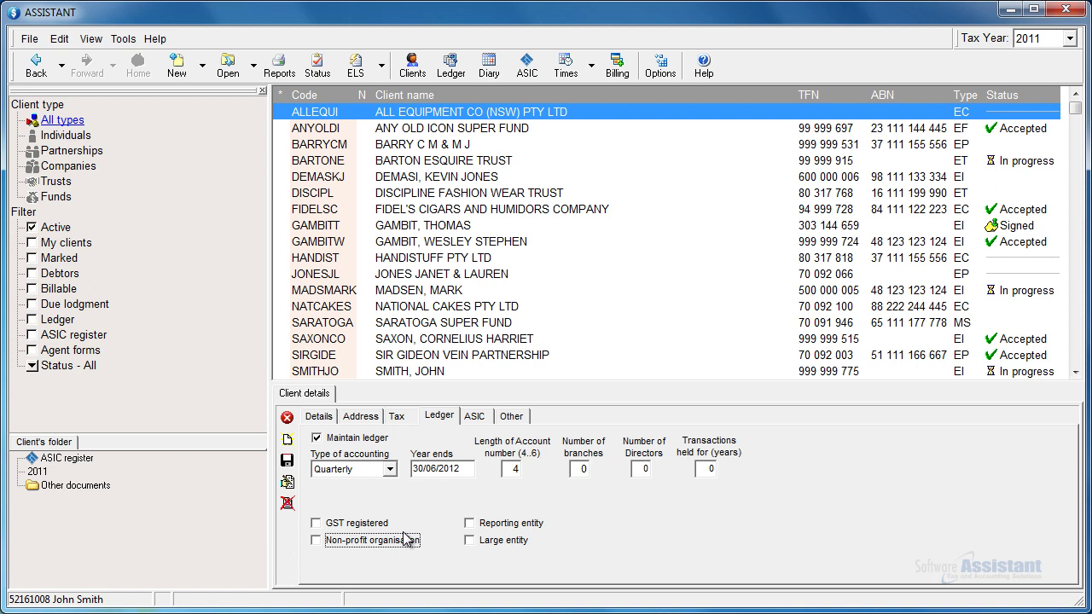
Add director number 1 with the director's full name to the client's directors list and close the client details
click(521, 423)
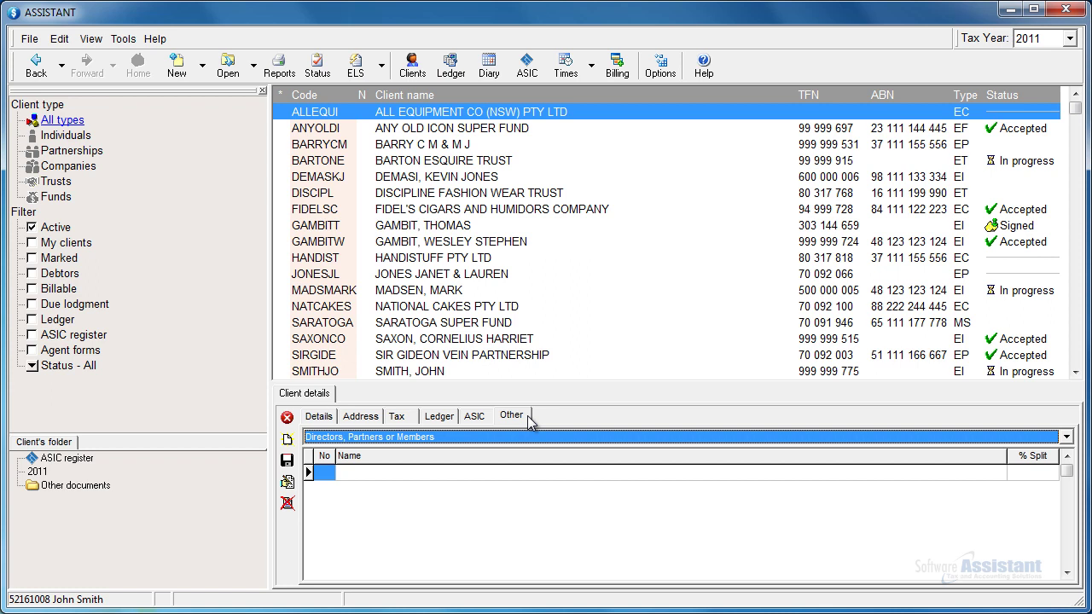
click(323, 475)
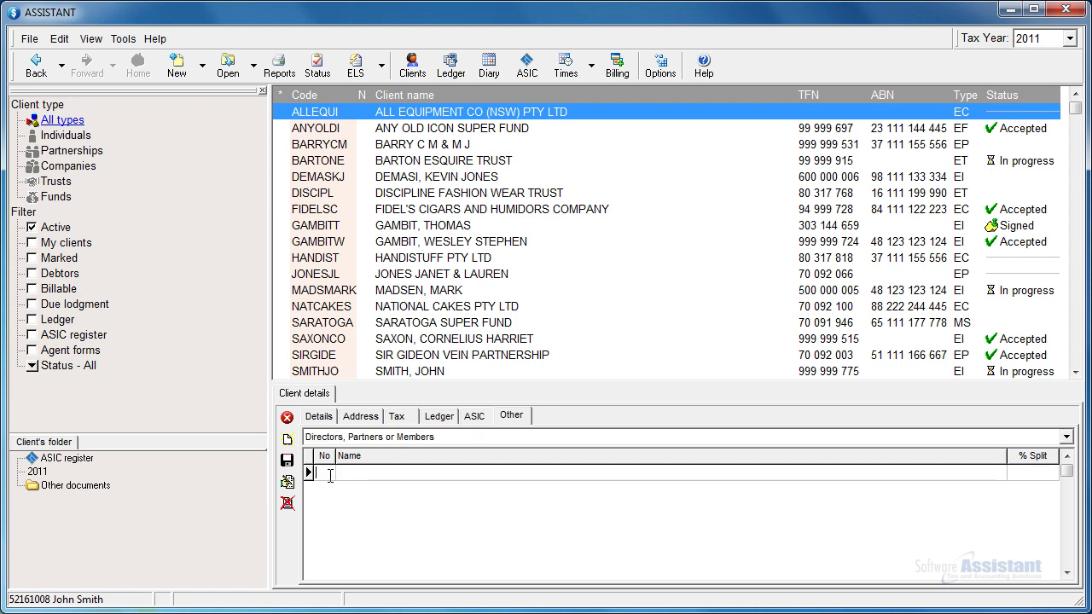
text(1)
key(Tab)
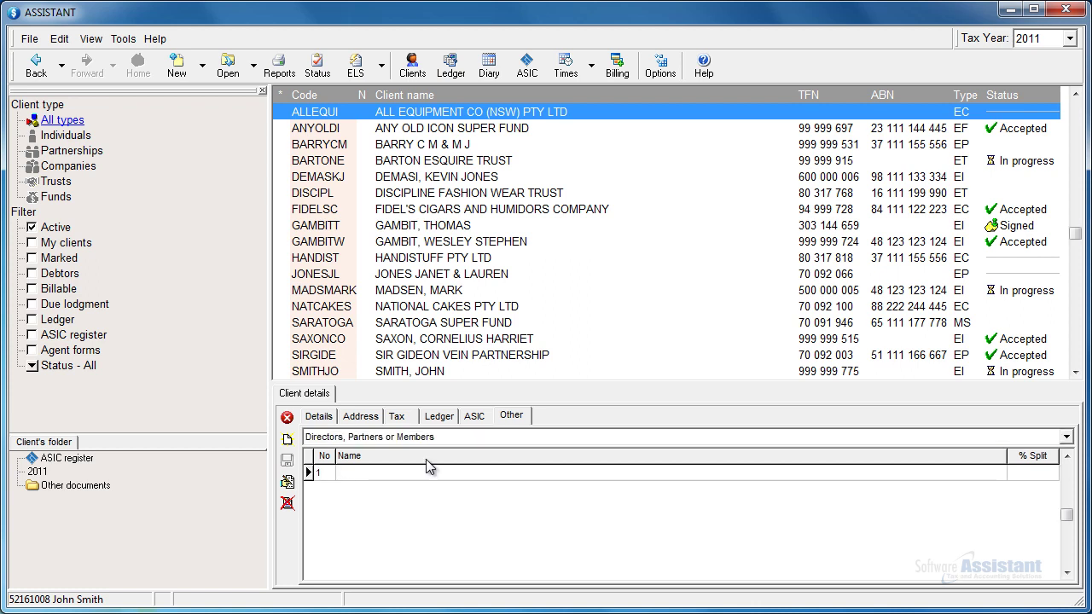
text(John Smi)
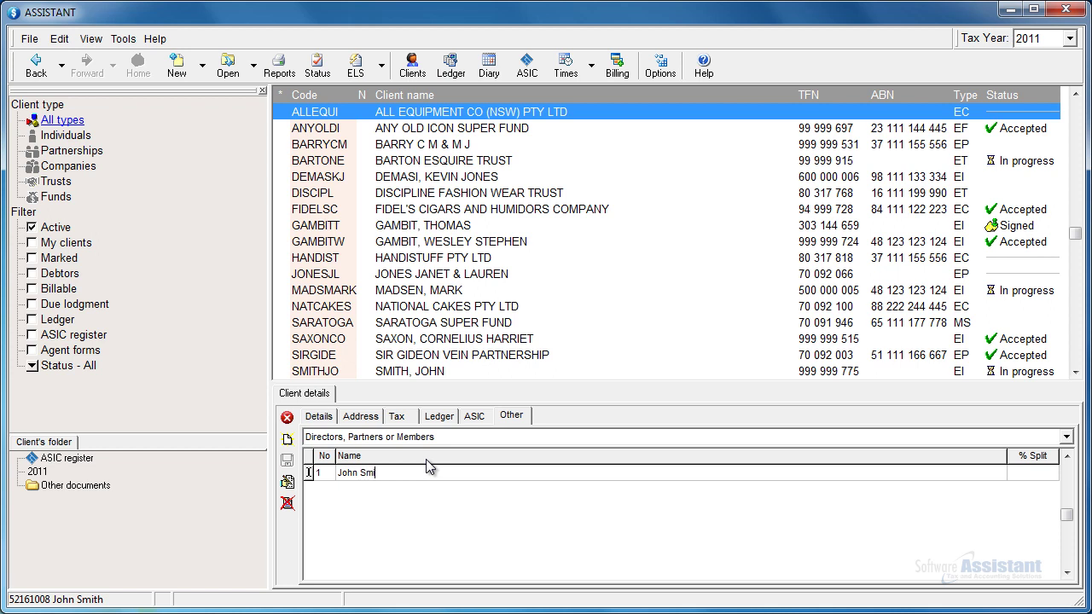
text(th)
key(Tab)
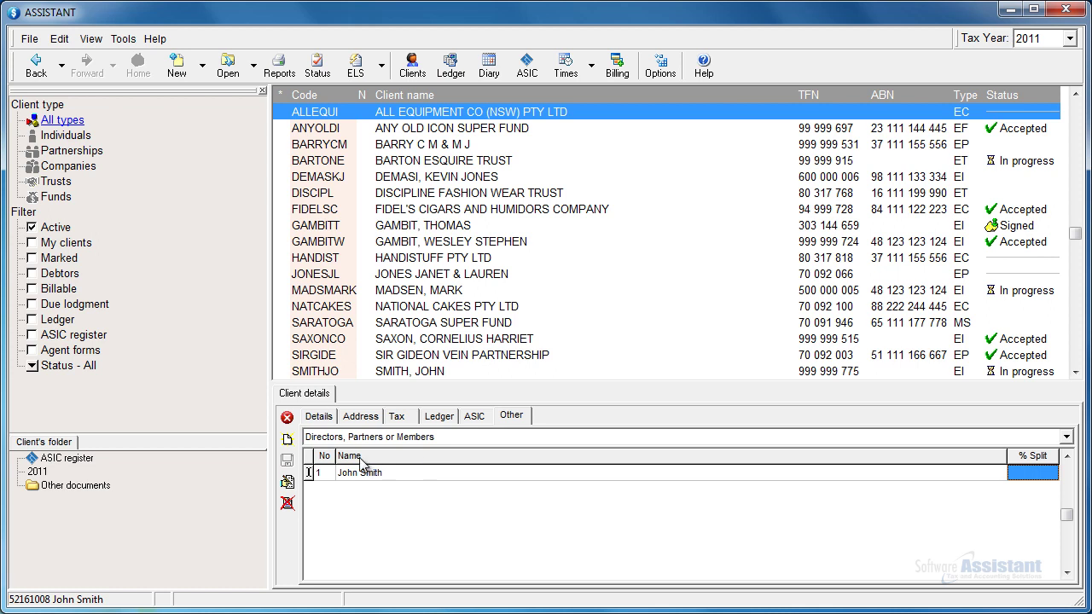
click(287, 420)
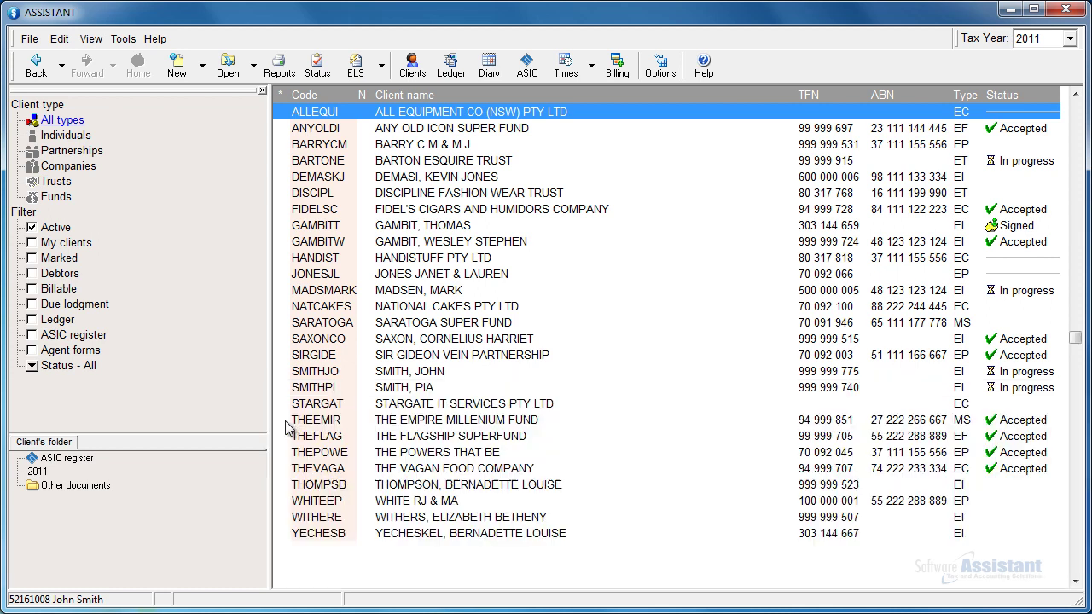
Open the ledger of ALL EQUIPMENT CO (NSW) PTY LTD and view its postings and bank reconciliation
click(451, 61)
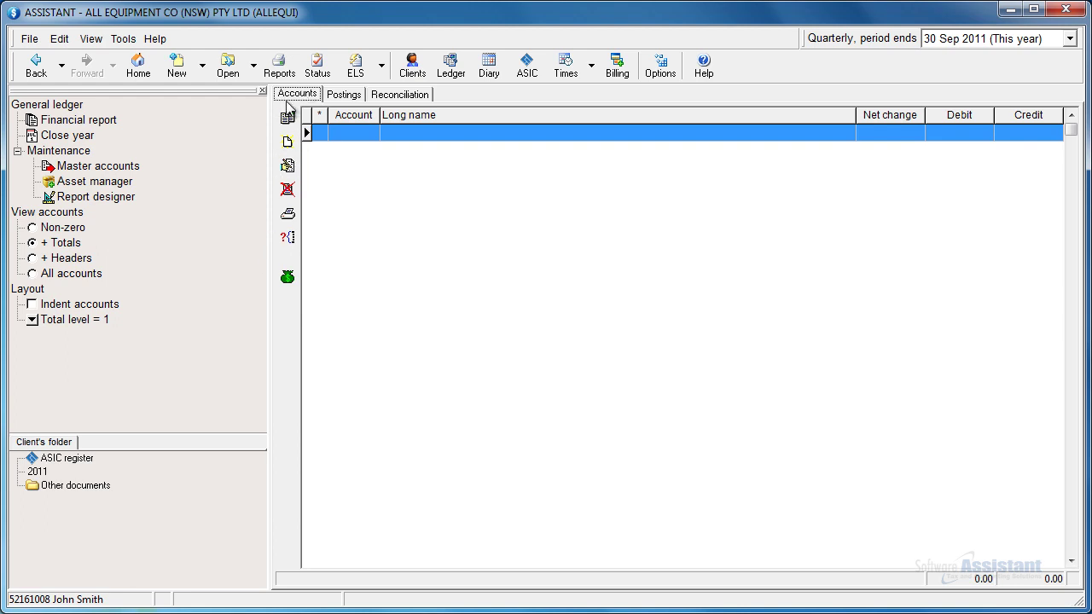
click(340, 98)
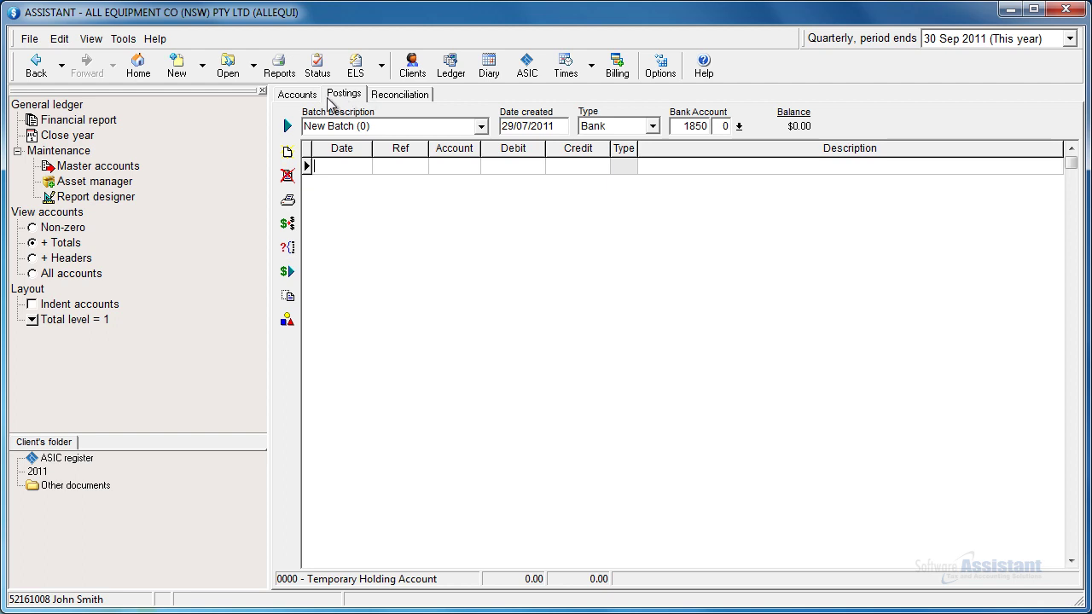
click(385, 96)
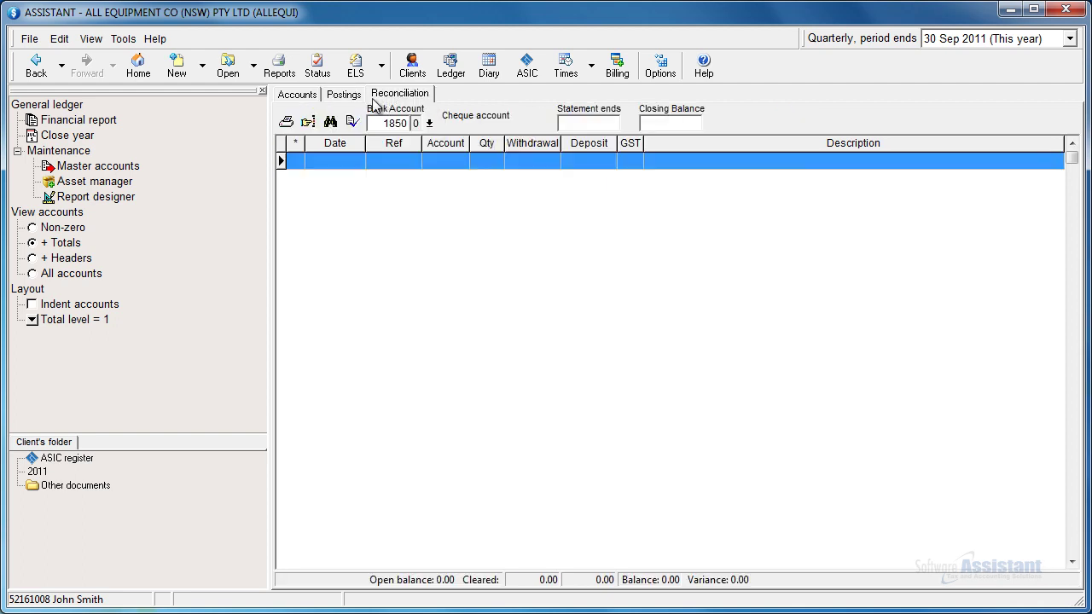